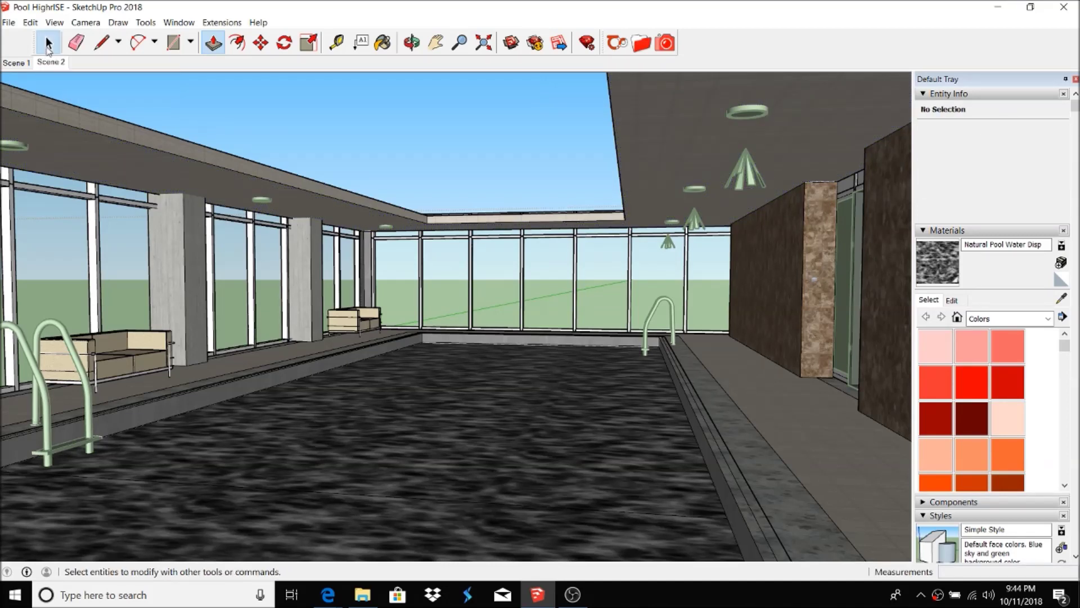
- Switch to the Select tool and bring up the Thea Render window for the pool scene
left_click(46, 38)
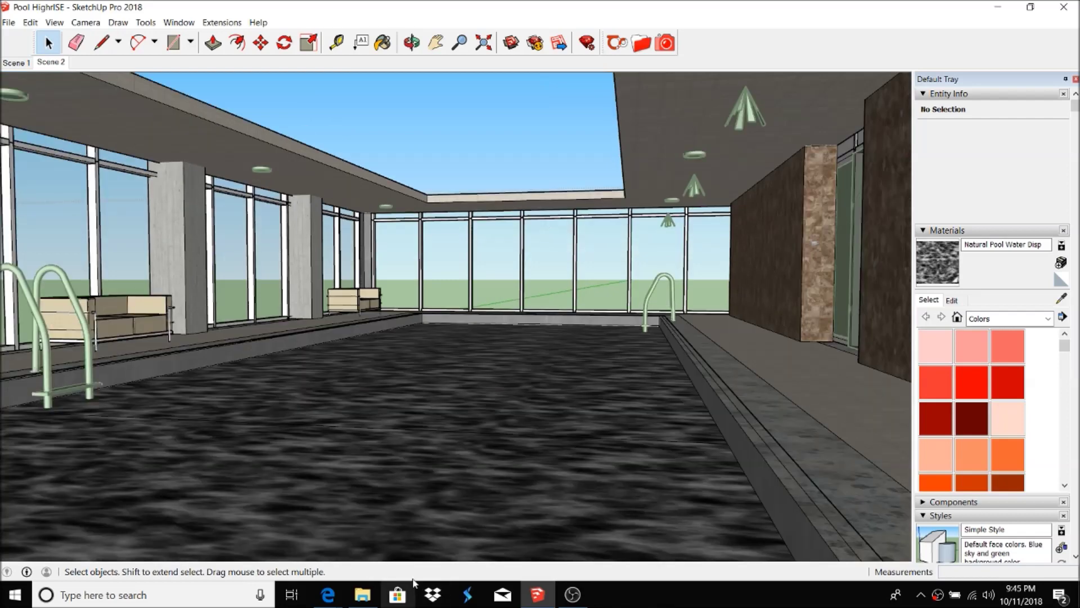
left_click(664, 42)
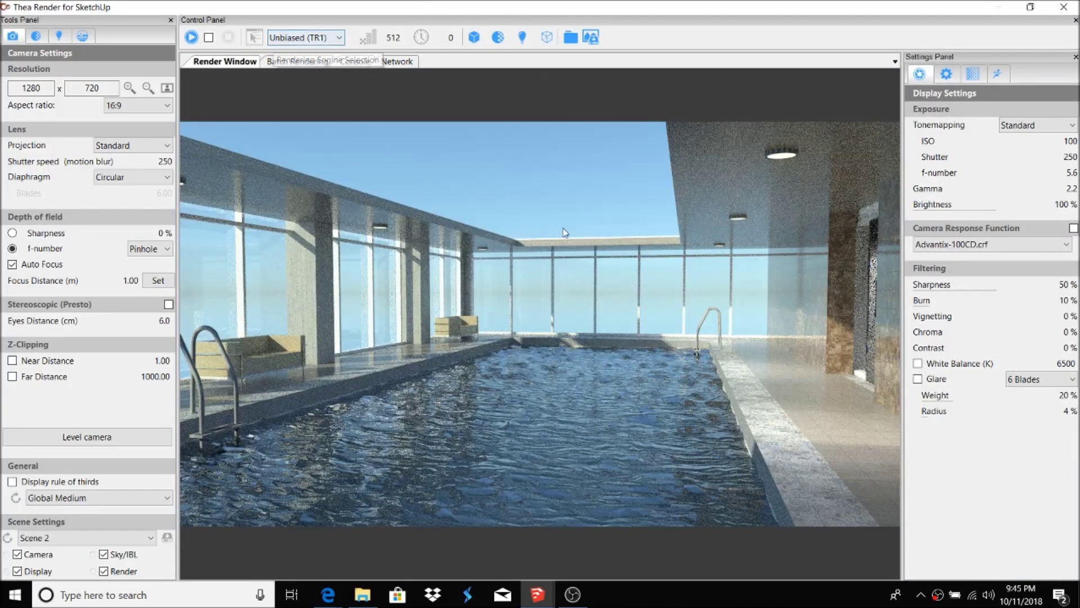
- Start an Unbiased (TR1) render of the pool scene and let it run about one minute
left_click(203, 38)
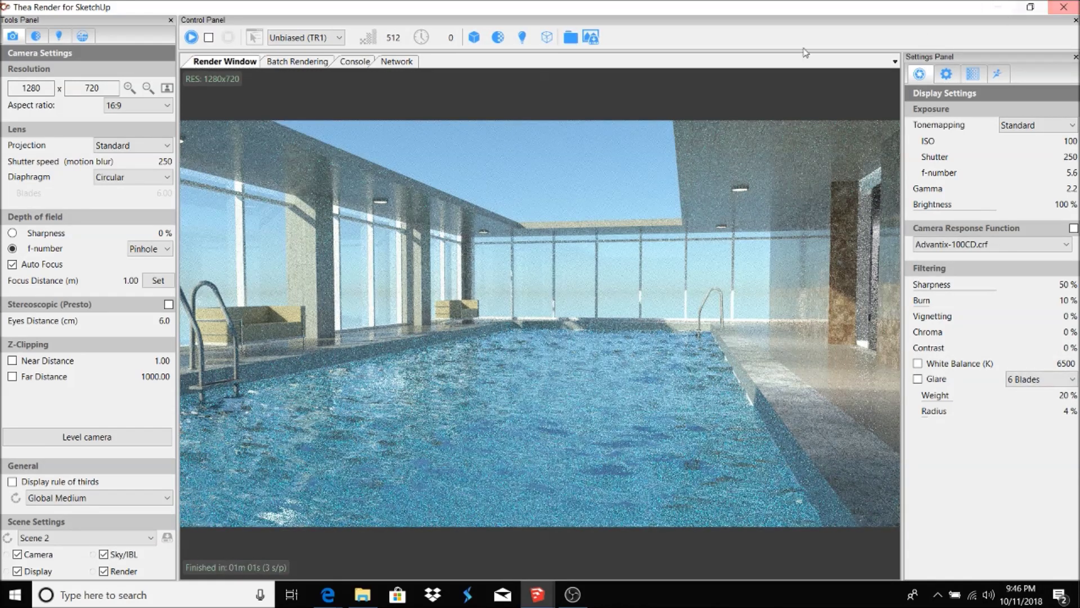
- Set the engine to Presto (MC), keep display 'in Thea Window', and start rendering
left_click(305, 38)
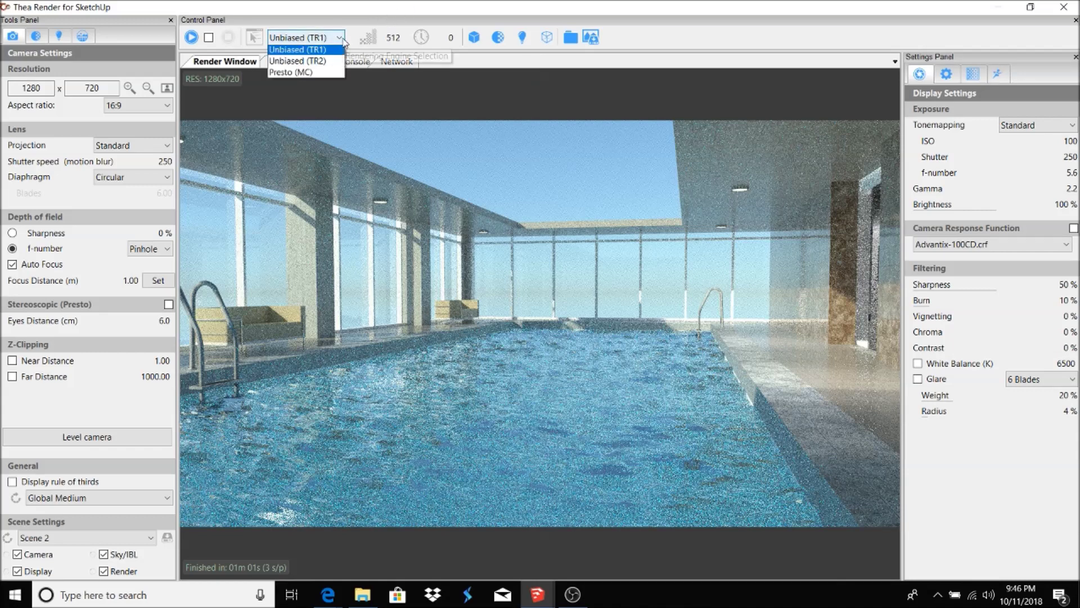
left_click(297, 98)
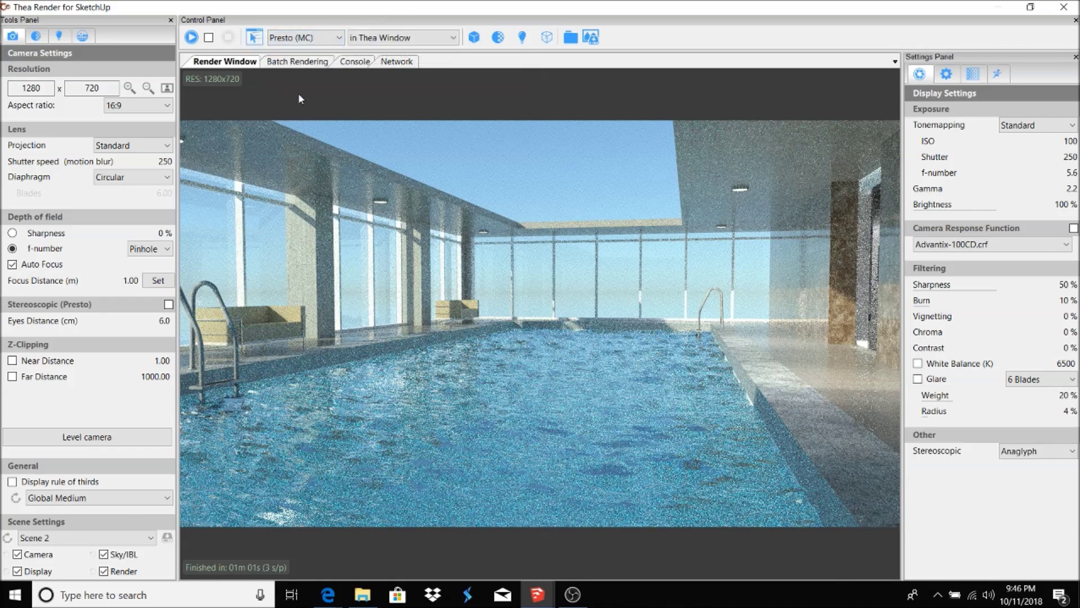
left_click(433, 37)
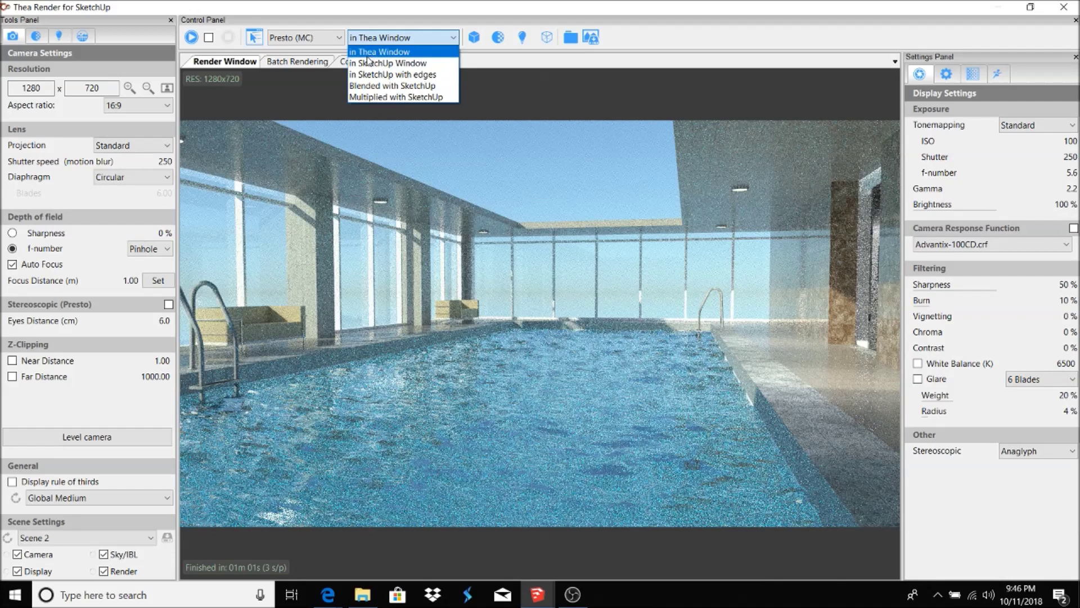
left_click(386, 52)
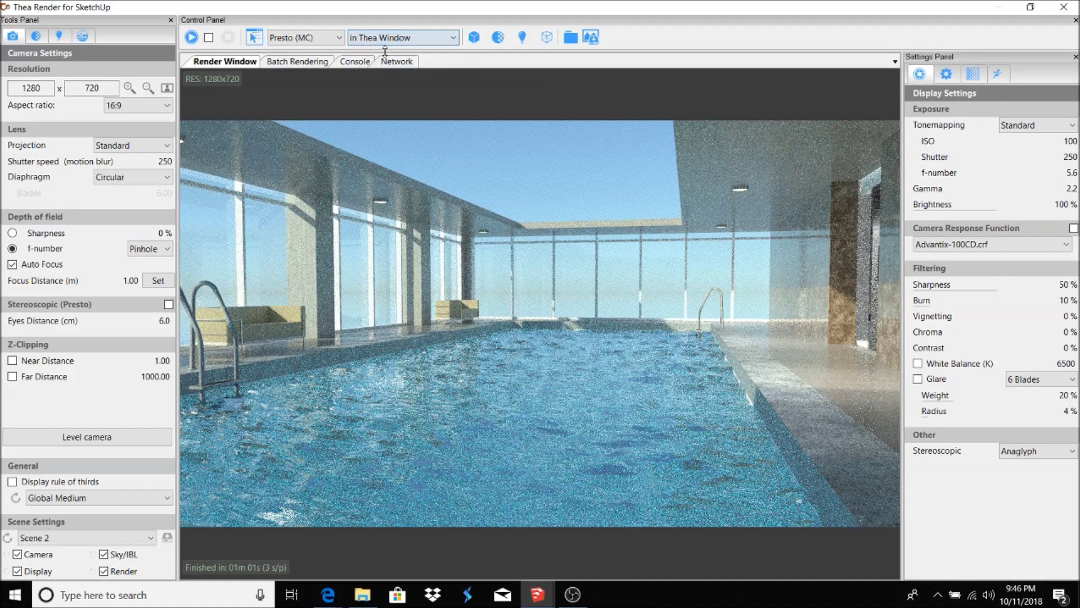
left_click(191, 38)
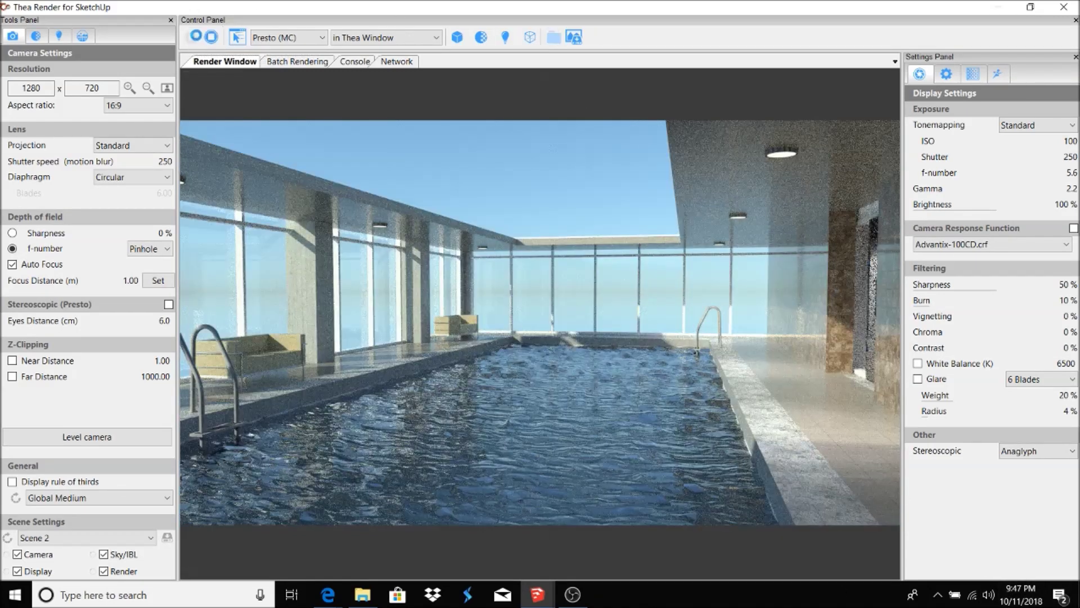
left_click(191, 37)
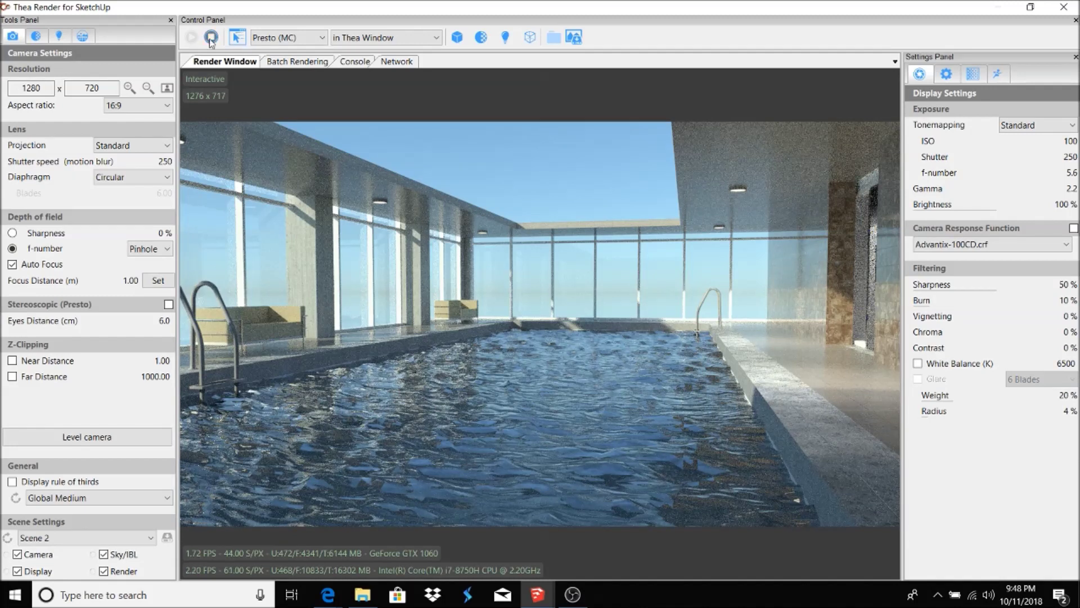
- Stop the Presto render once the water looks darker and clearer
left_click(211, 40)
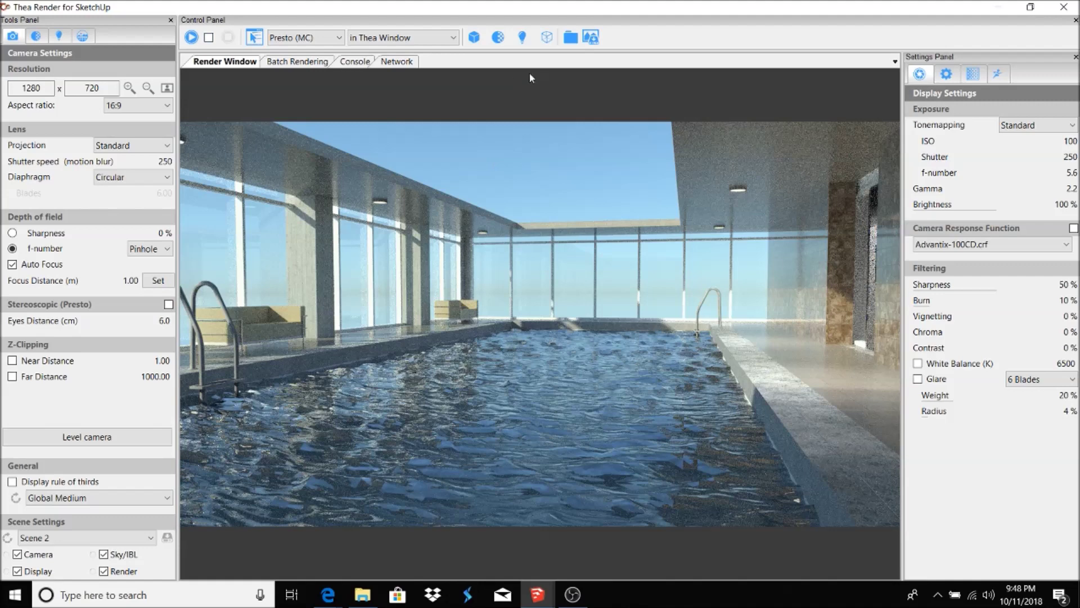
- Save the Presto render as a PNG and open the folder of saved renders
left_click(591, 39)
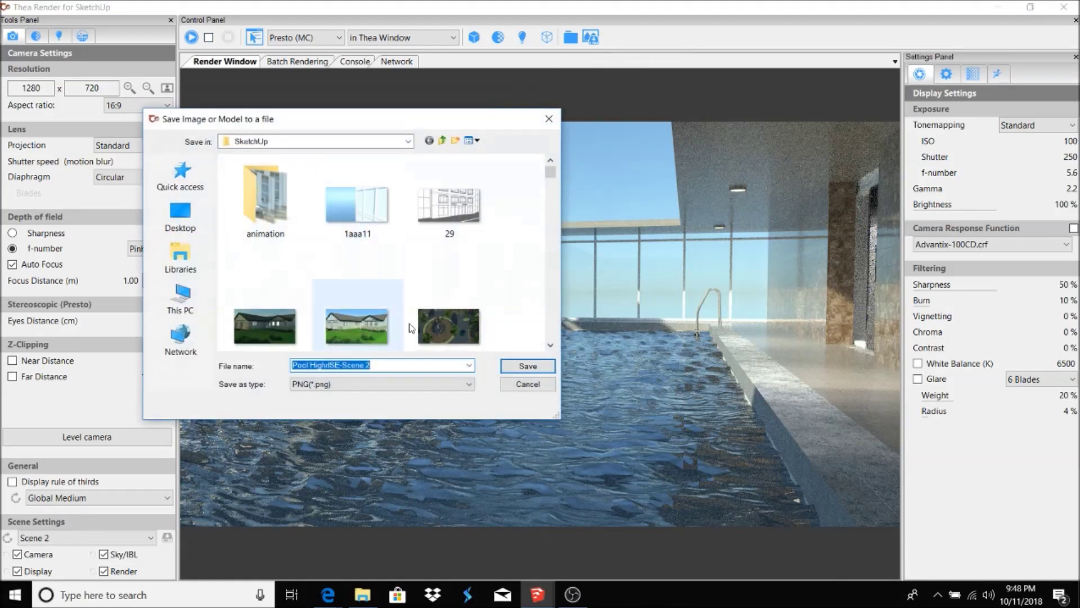
left_click_drag(382, 365, 273, 358)
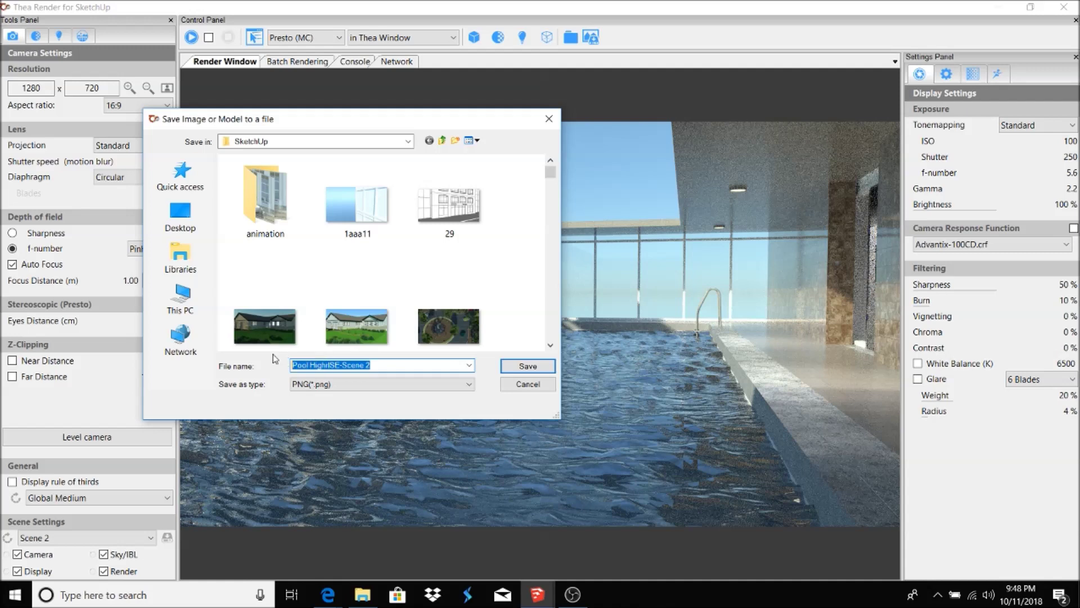
key("Return")
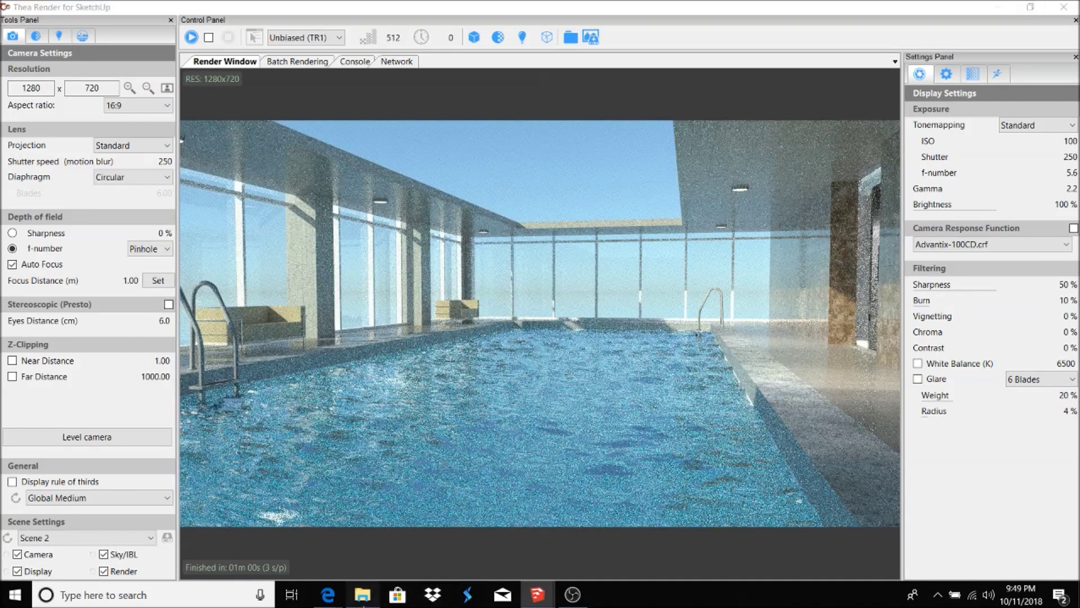
left_click(363, 594)
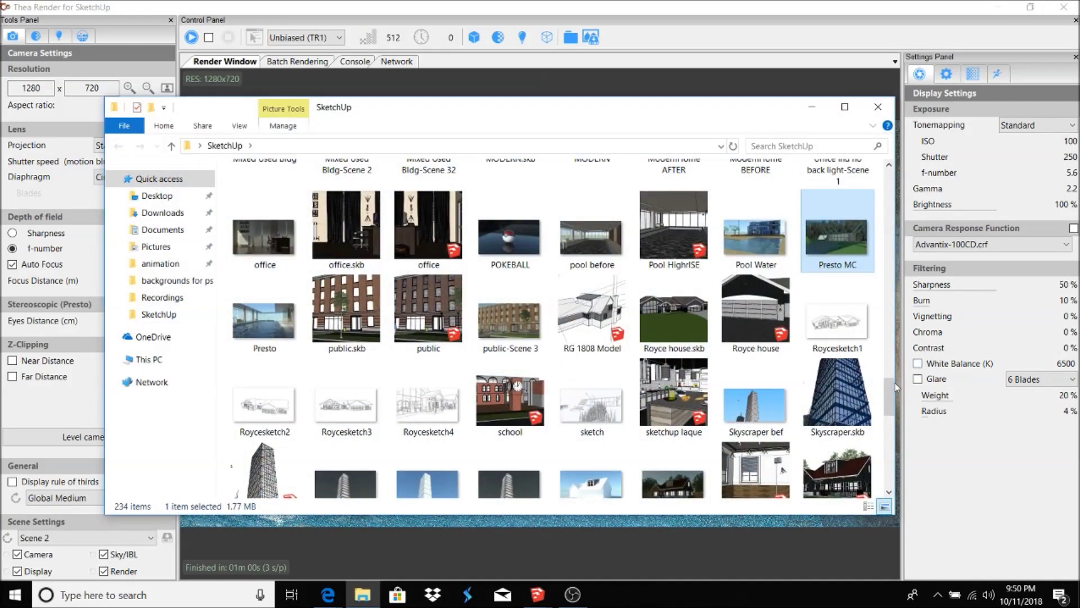
left_click_drag(895, 388, 885, 492)
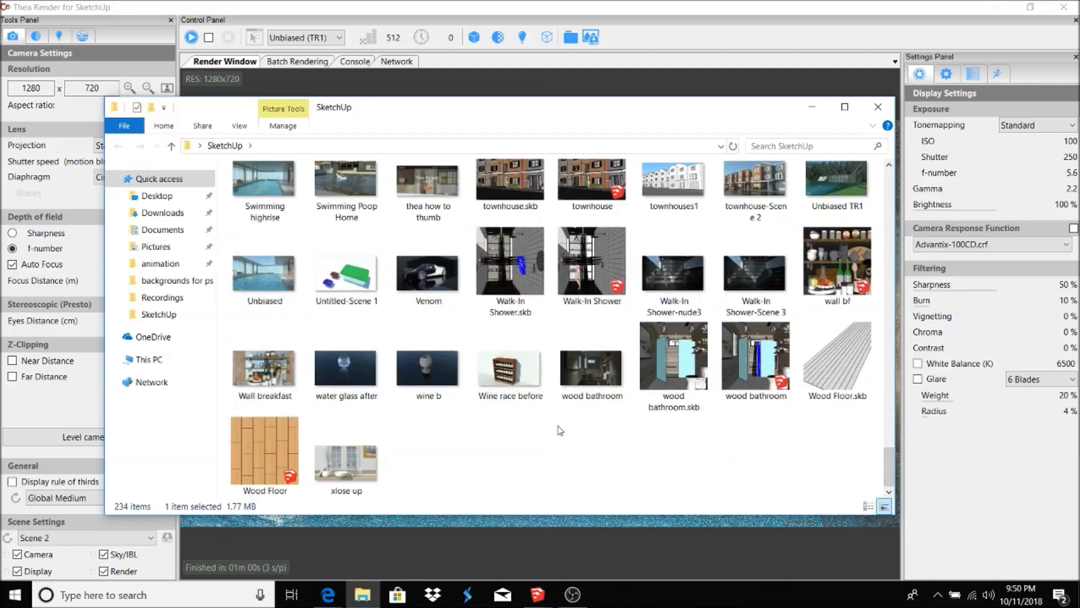
- Open Unbiased.png and Presto.png in Photos, then minimize File Explorer
double_click(279, 272)
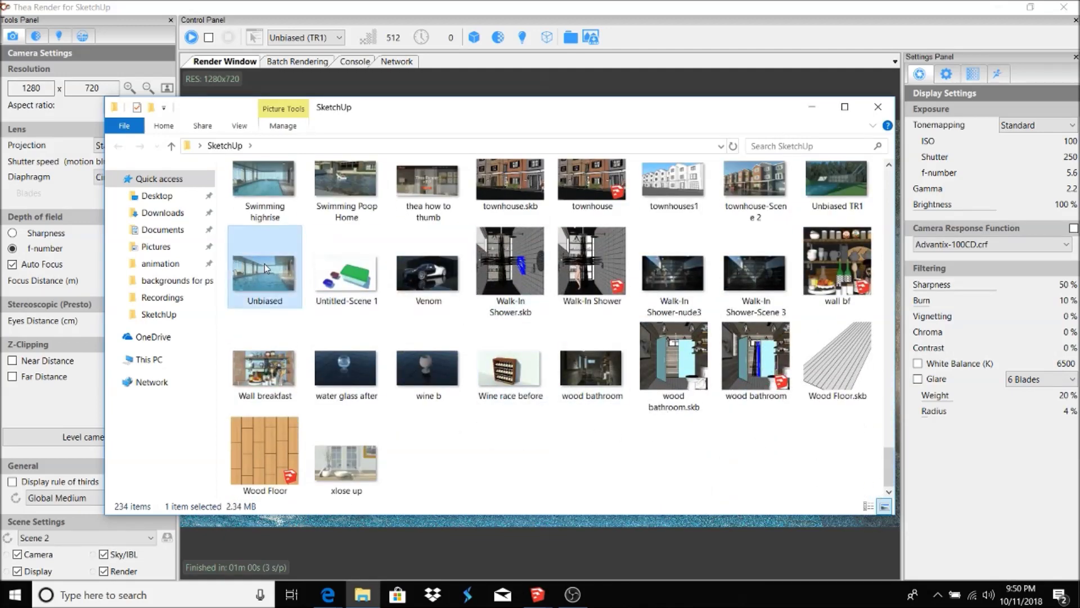
scroll(323, 242, "up", 15)
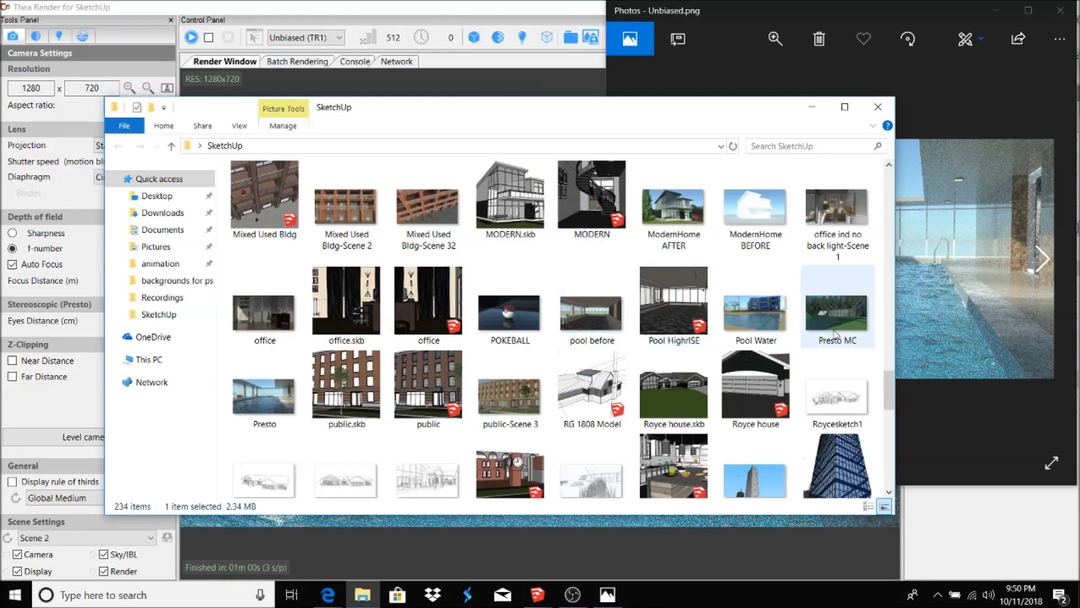
double_click(261, 389)
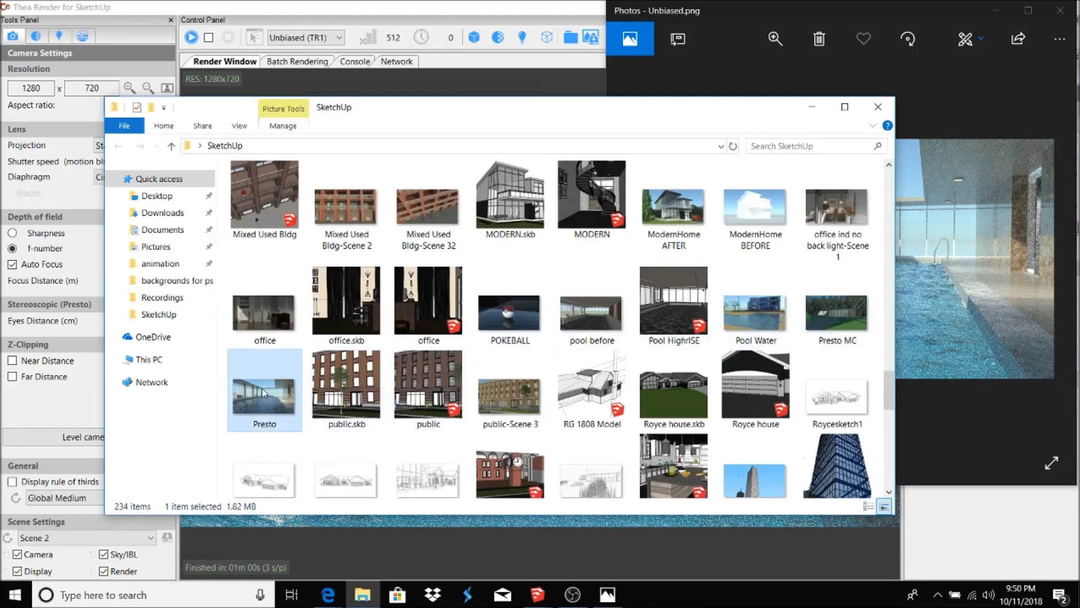
left_click(496, 113)
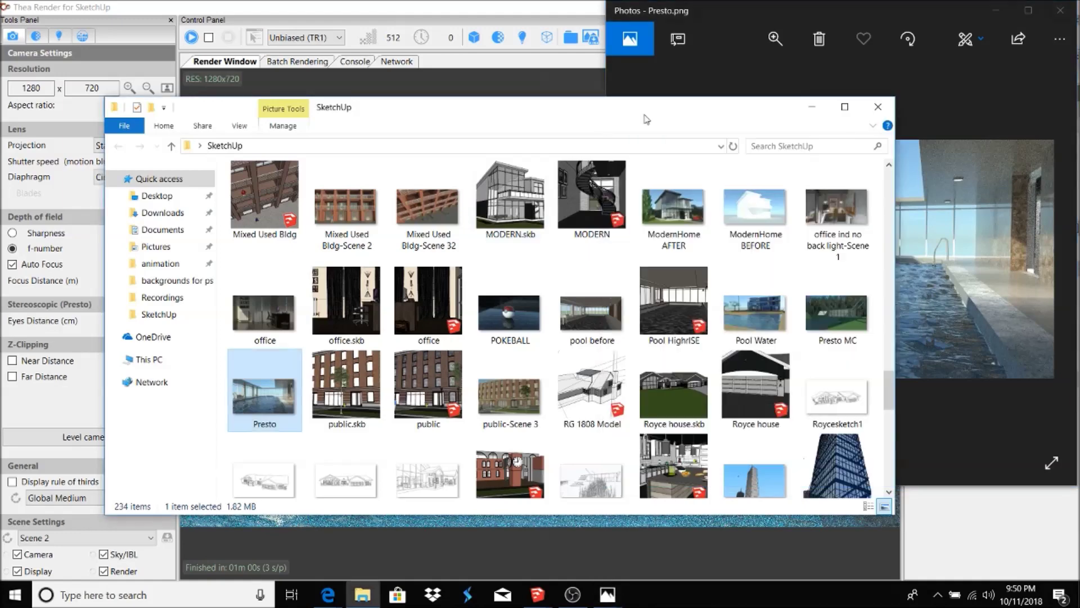
left_click(810, 111)
left_click(580, 8)
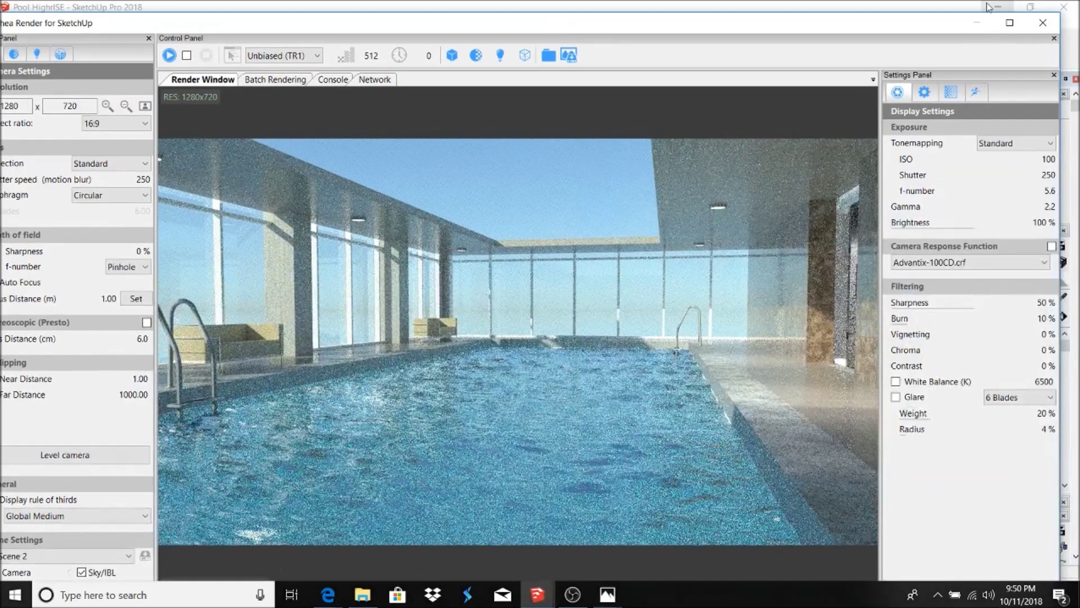
- Minimize the Thea Render window so the two Photos windows can sit side by side
left_click(977, 24)
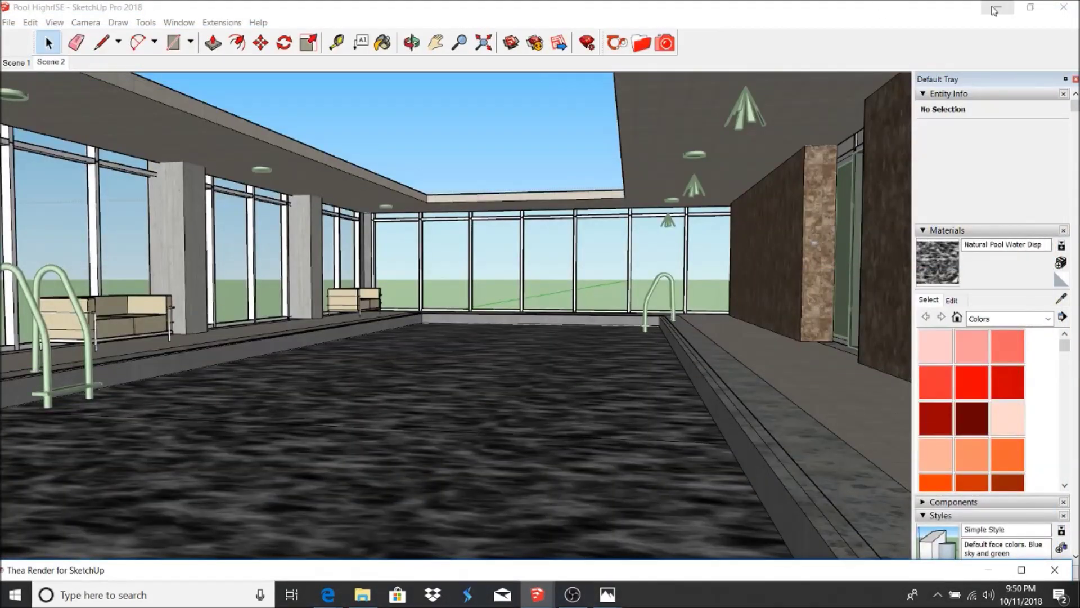